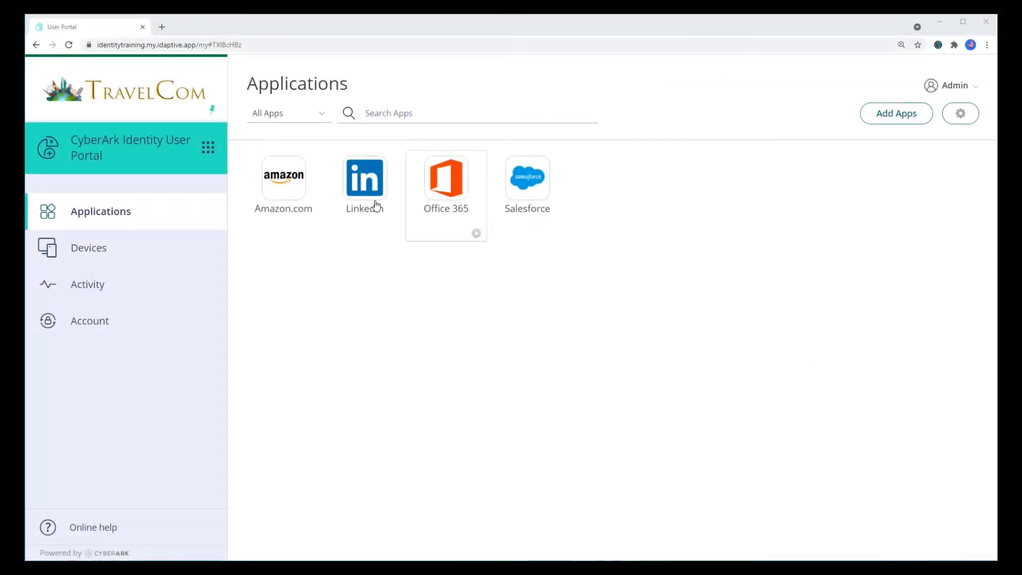
Switch to the Admin Portal and show the Users list under Core Services.
{"action": "left_click", "coordinate": [208, 148]}
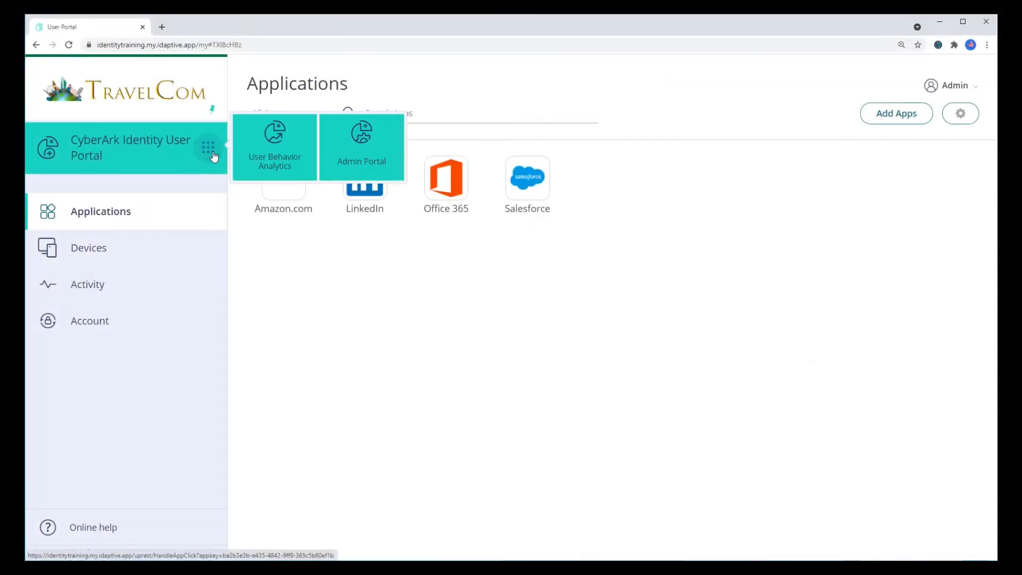
{"action": "left_click", "coordinate": [357, 152]}
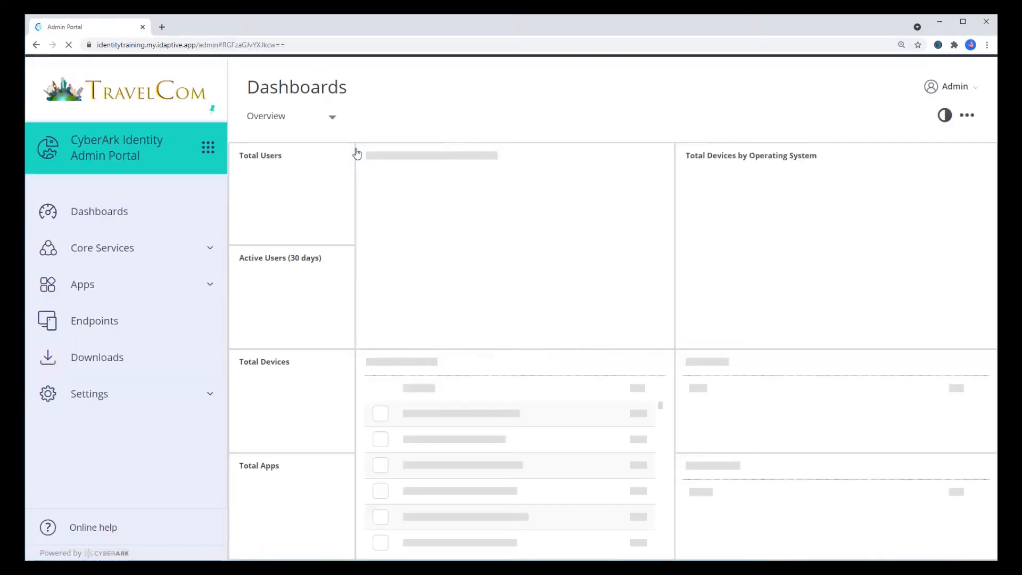
{"action": "left_click", "coordinate": [103, 248]}
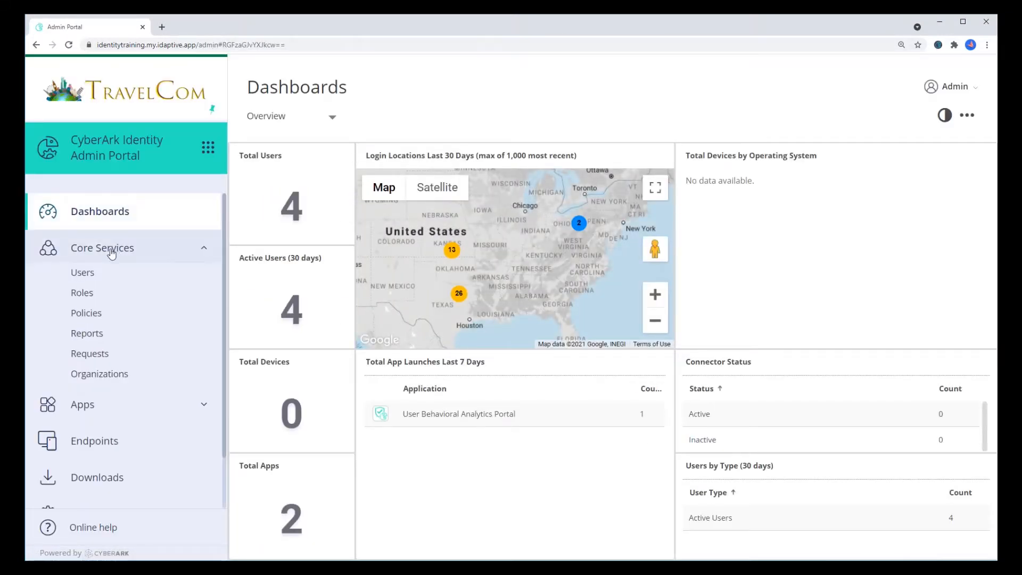
{"action": "left_click", "coordinate": [82, 272]}
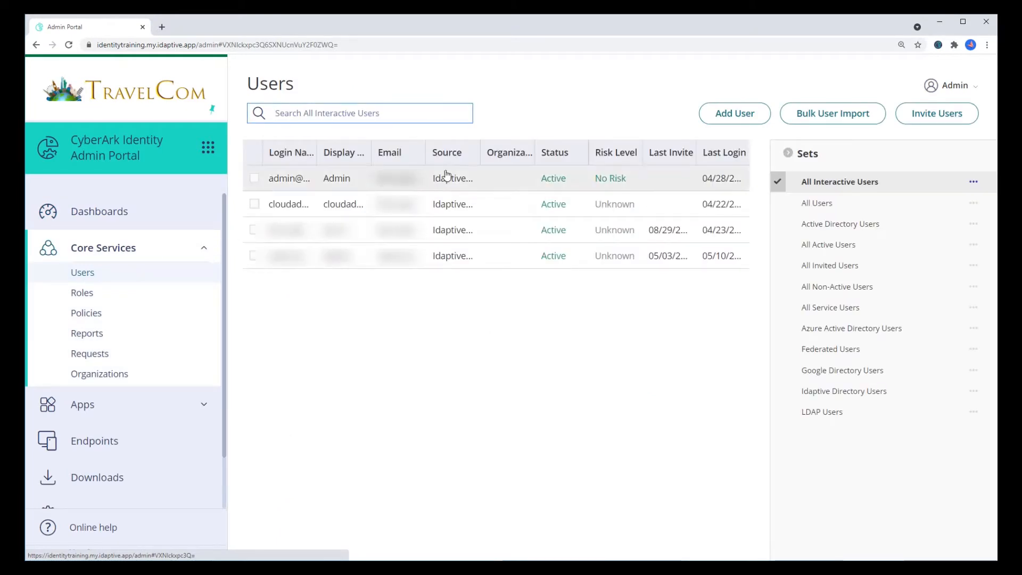
Start a new directory user with its login name and the identitytraining login suffix.
{"action": "left_click", "coordinate": [732, 113]}
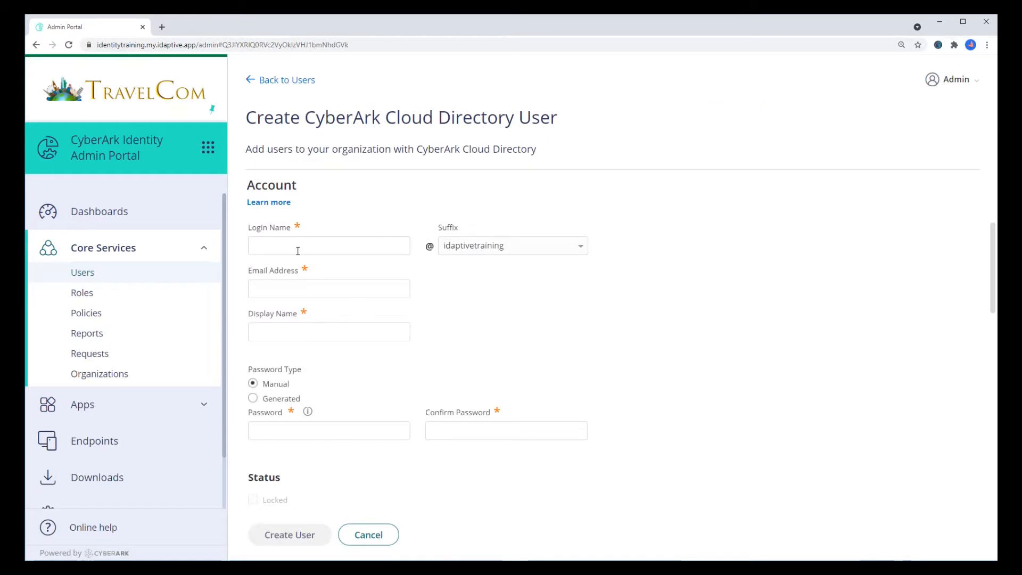
{"action": "left_click", "coordinate": [297, 251]}
{"action": "type", "text": "Jane.Sm"}
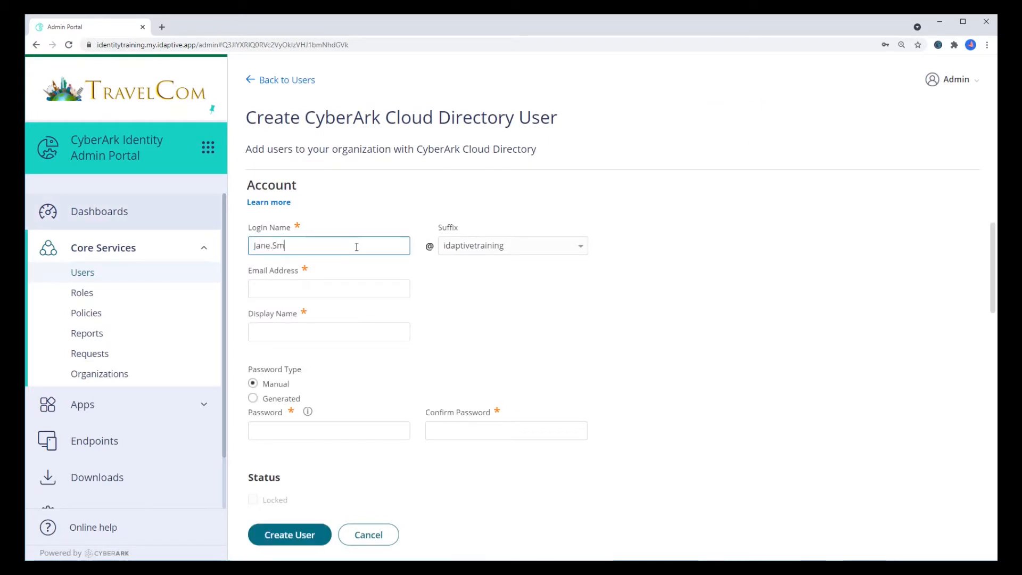
{"action": "type", "text": "ith"}
{"action": "left_click", "coordinate": [581, 245]}
{"action": "left_click", "coordinate": [537, 312]}
Fill in the new user's email address and move on to the display name.
{"action": "left_click", "coordinate": [362, 289]}
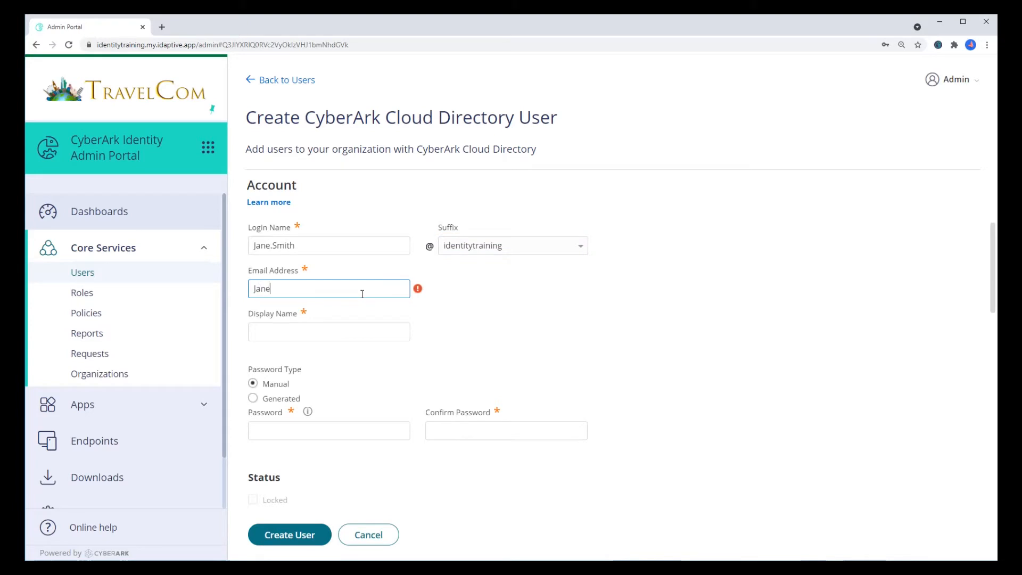
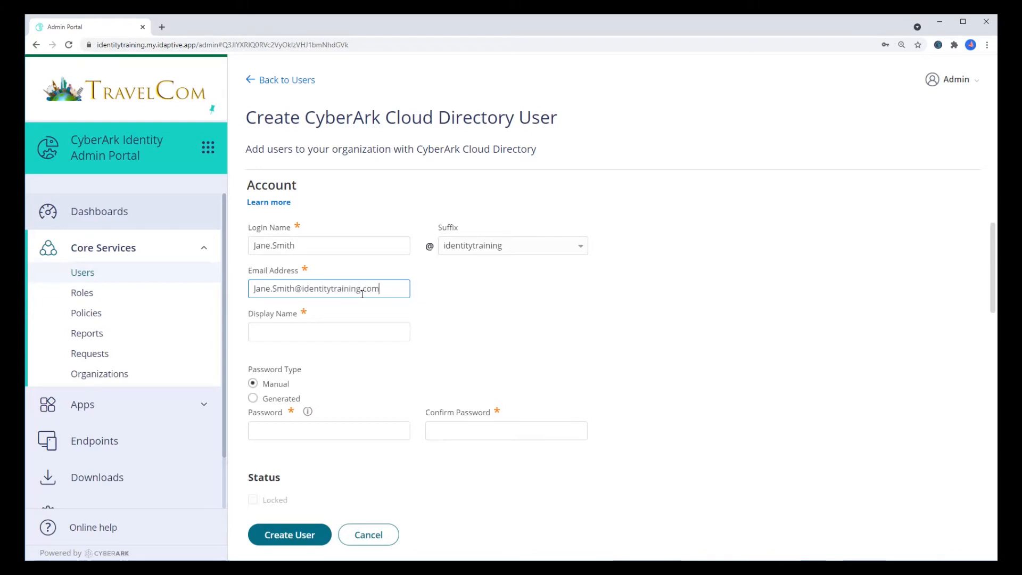
{"action": "key", "text": "Tab"}
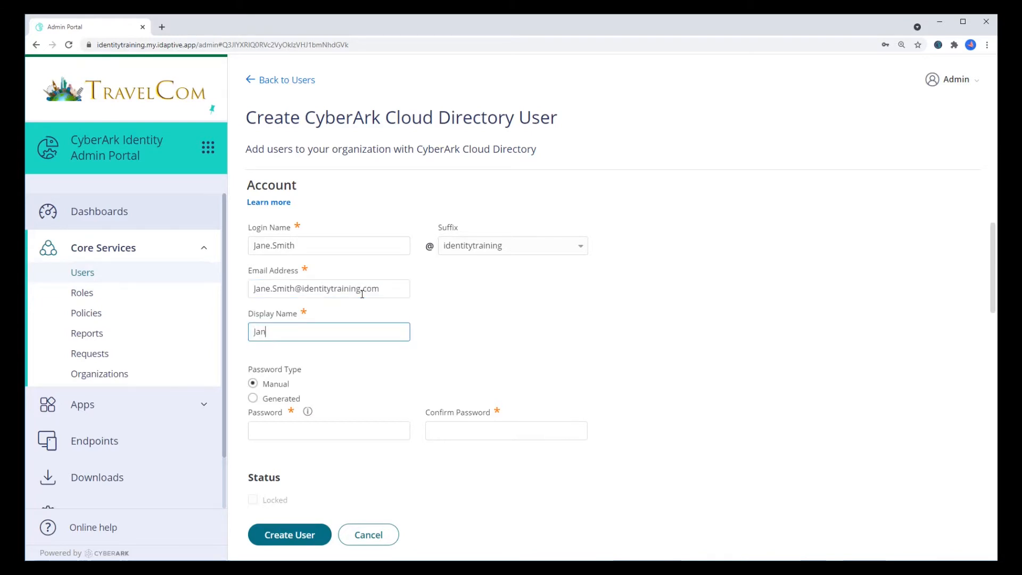
{"action": "type", "text": "e S."}
Try a generated password, then switch back to a manual password entered and confirmed.
{"action": "left_click", "coordinate": [253, 399]}
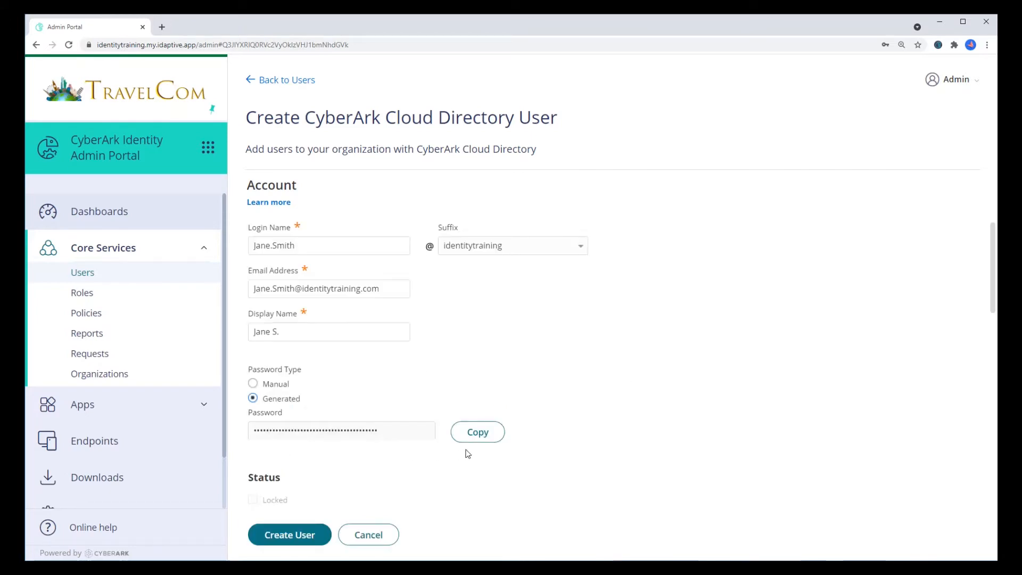
{"action": "left_click", "coordinate": [478, 432]}
{"action": "left_click", "coordinate": [253, 384]}
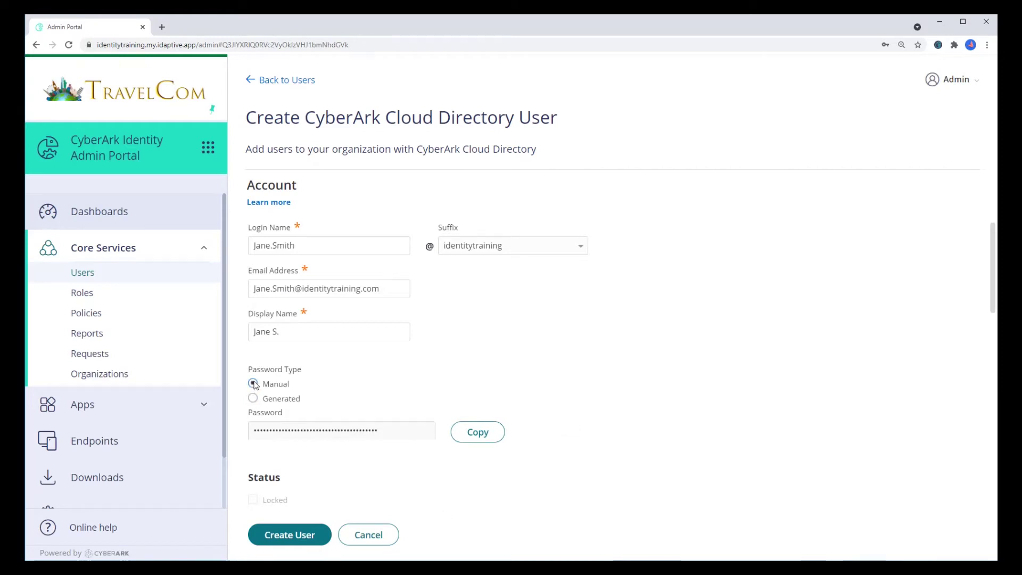
{"action": "left_click", "coordinate": [283, 424]}
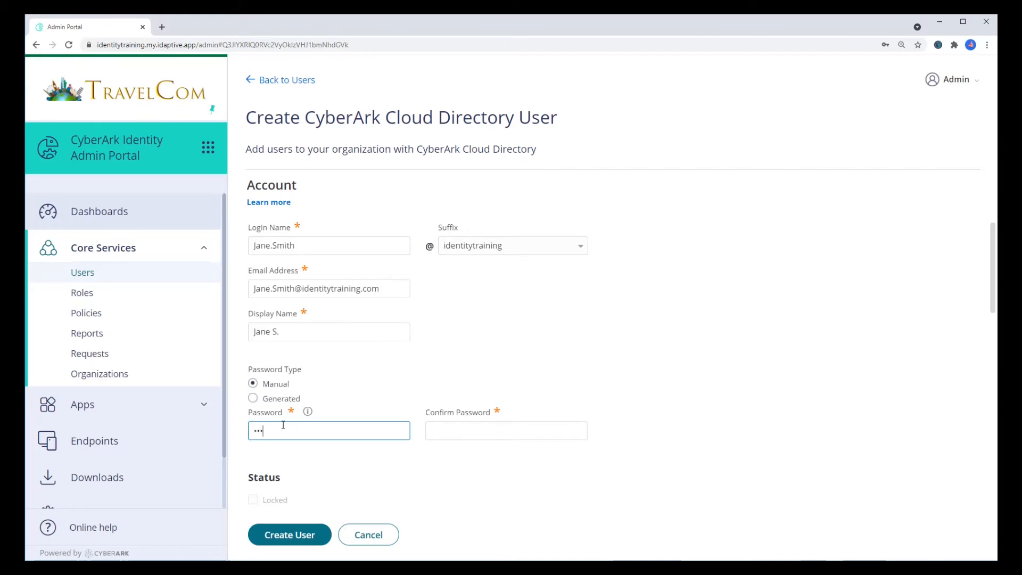
{"action": "key", "text": "Tab"}
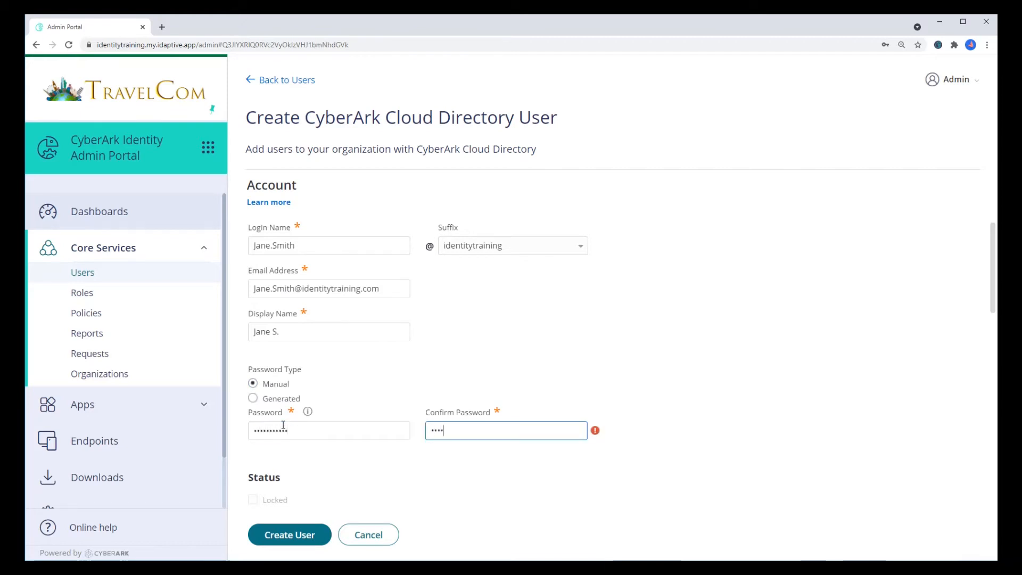
{"action": "scroll", "coordinate": [337, 422], "scroll_direction": "down", "scroll_amount": 1}
{"action": "scroll", "coordinate": [337, 421], "scroll_direction": "down", "scroll_amount": 1}
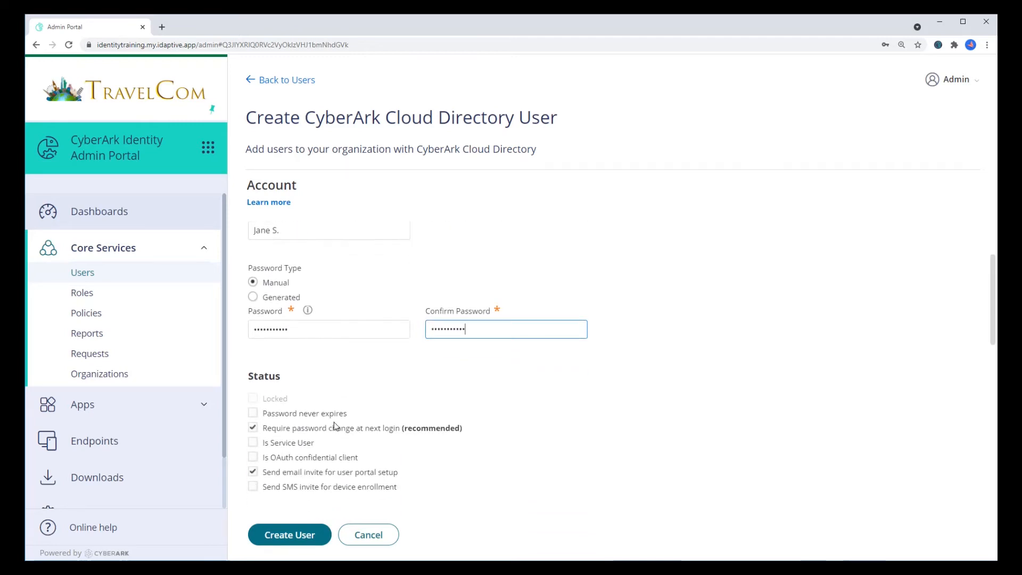
{"action": "scroll", "coordinate": [337, 422], "scroll_direction": "down", "scroll_amount": 1}
{"action": "scroll", "coordinate": [331, 426], "scroll_direction": "down", "scroll_amount": 1}
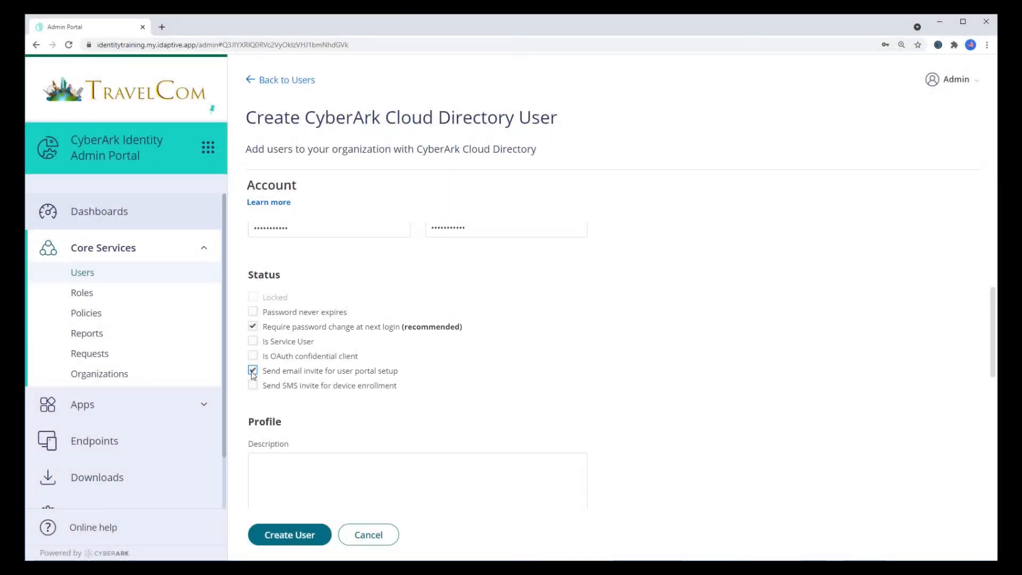
Uncheck 'Send email invite for user portal setup' in the Status section.
{"action": "left_click", "coordinate": [253, 371]}
{"action": "scroll", "coordinate": [482, 415], "scroll_direction": "down", "scroll_amount": 5}
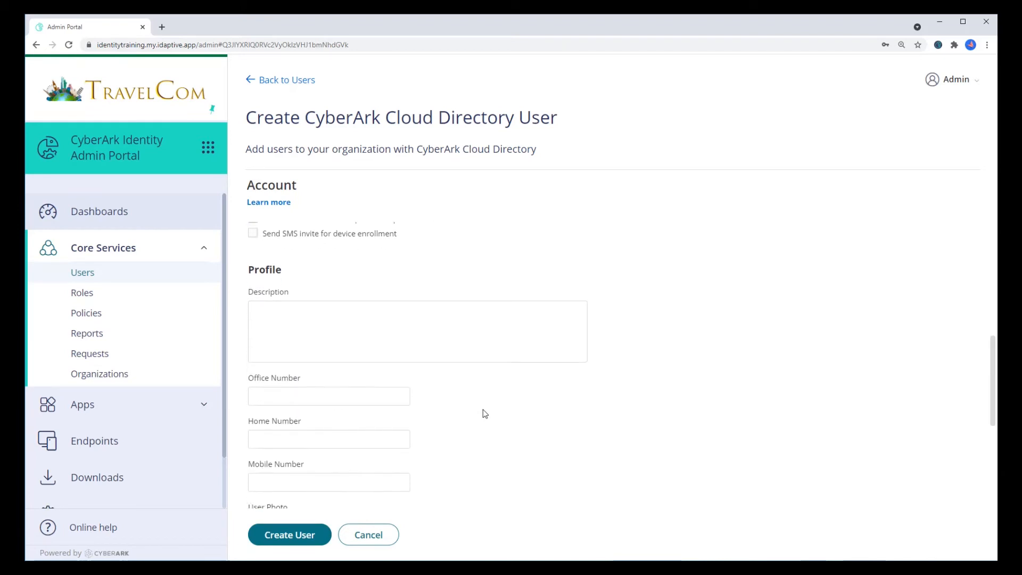
{"action": "scroll", "coordinate": [483, 413], "scroll_direction": "down", "scroll_amount": 2}
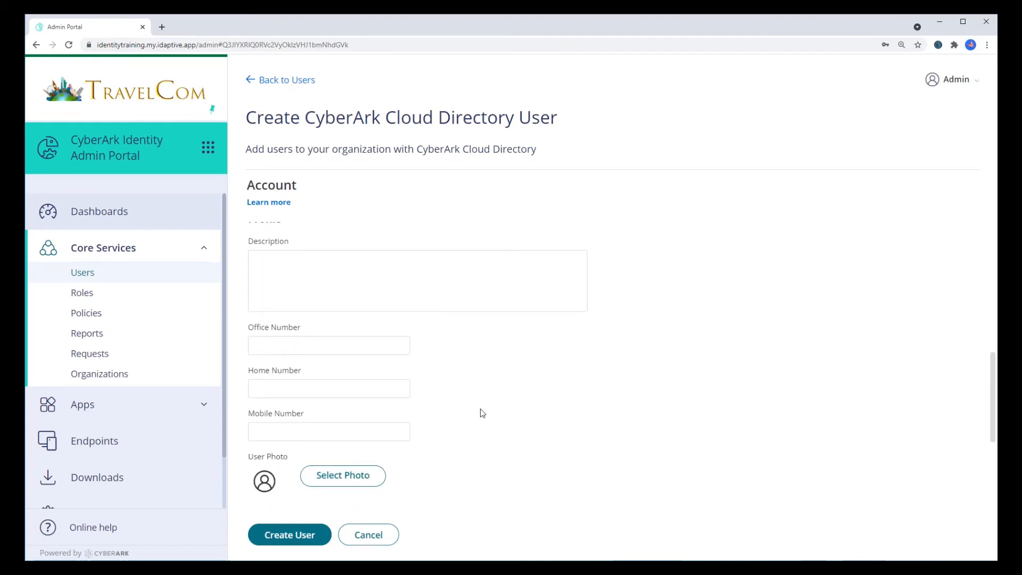
{"action": "left_click", "coordinate": [272, 430]}
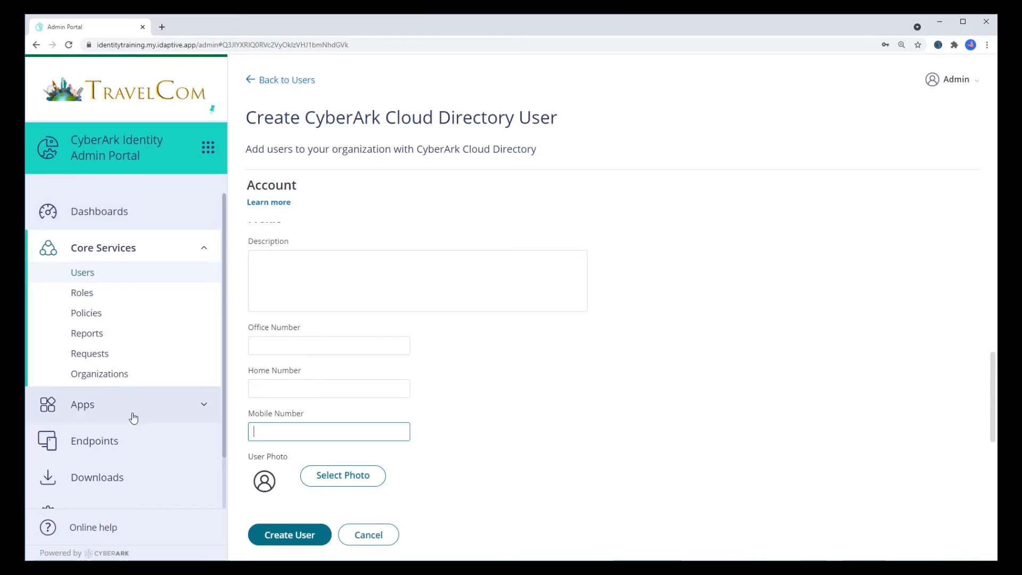
{"action": "type", "text": "515555"}
{"action": "type", "text": "1211"}
{"action": "left_click", "coordinate": [425, 458]}
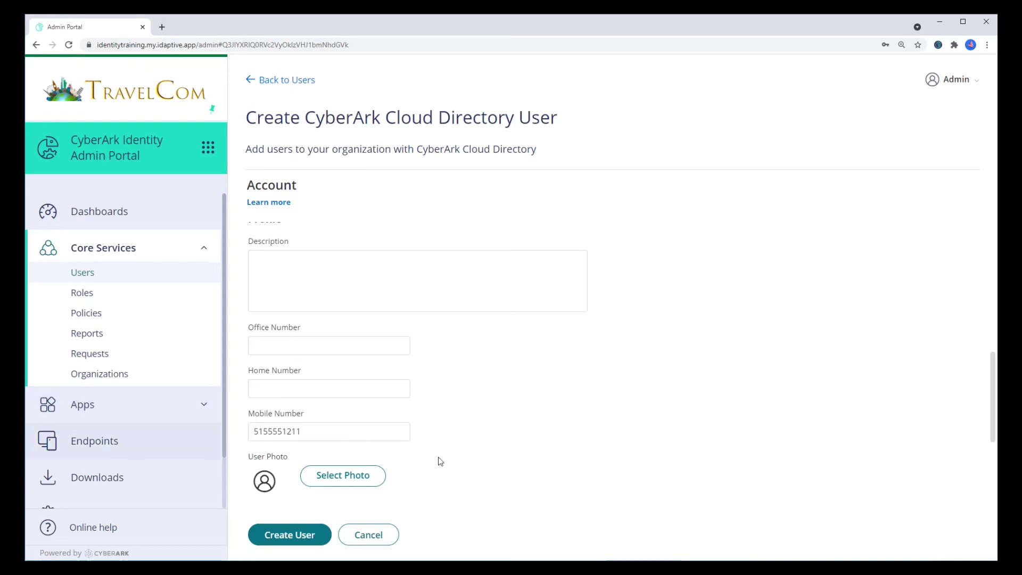
Create the user Jane.Smith and select its row in the Users table.
{"action": "left_click", "coordinate": [296, 537]}
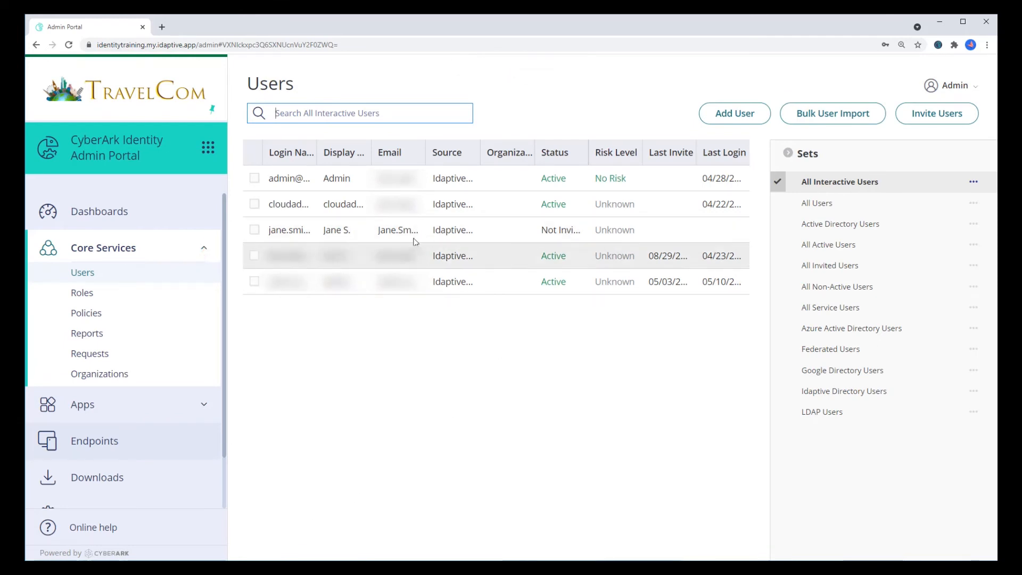
{"action": "left_click", "coordinate": [254, 230]}
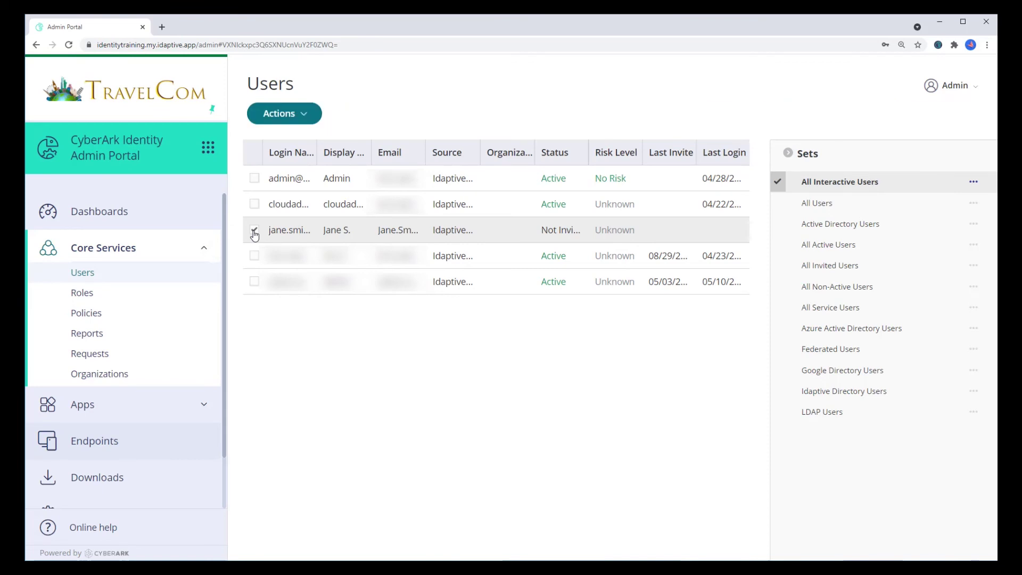
Send Jane.Smith an email invite for user portal setup via Actions and confirm it.
{"action": "left_click", "coordinate": [303, 116]}
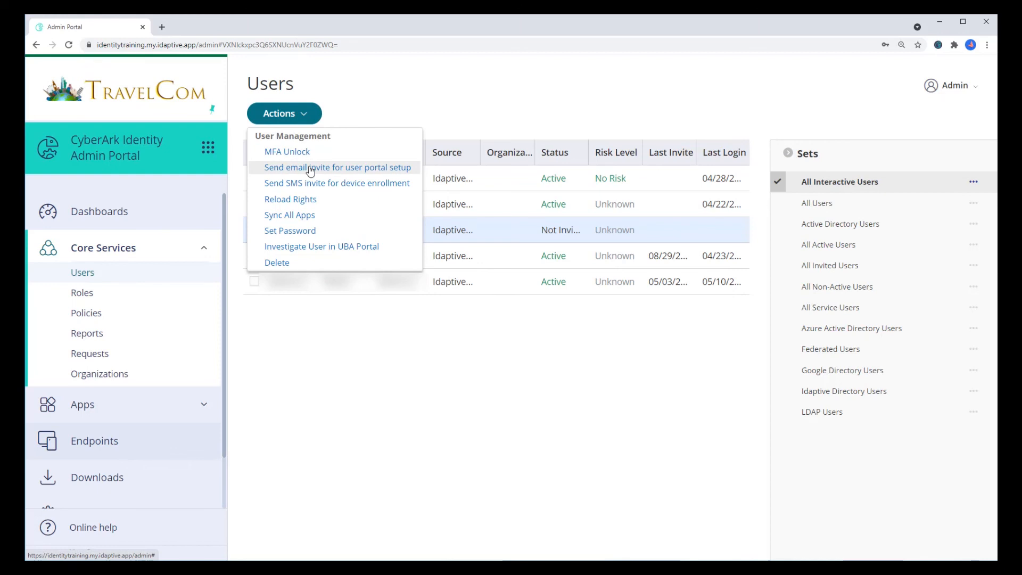
{"action": "left_click", "coordinate": [310, 169]}
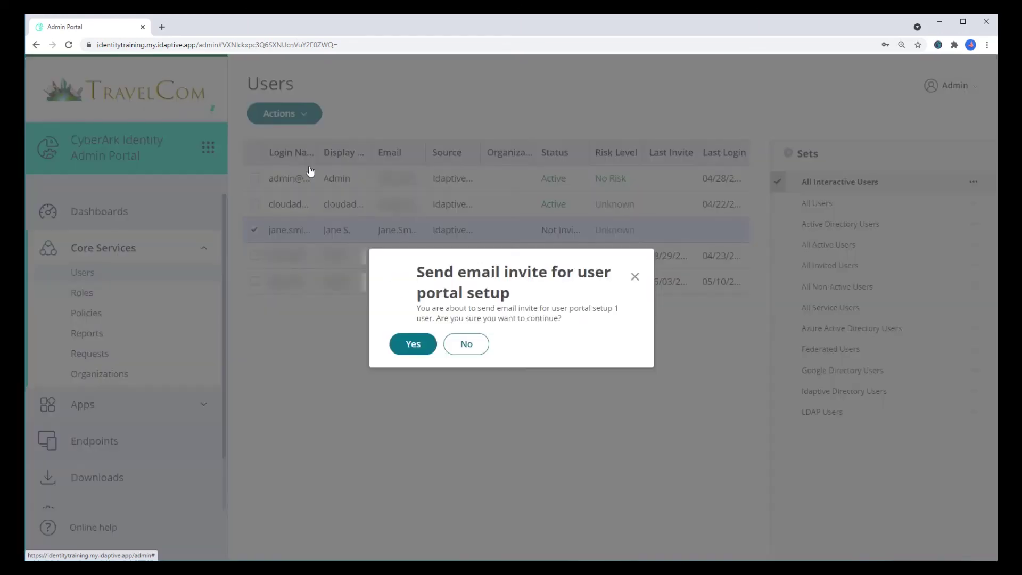
{"action": "left_click", "coordinate": [413, 347]}
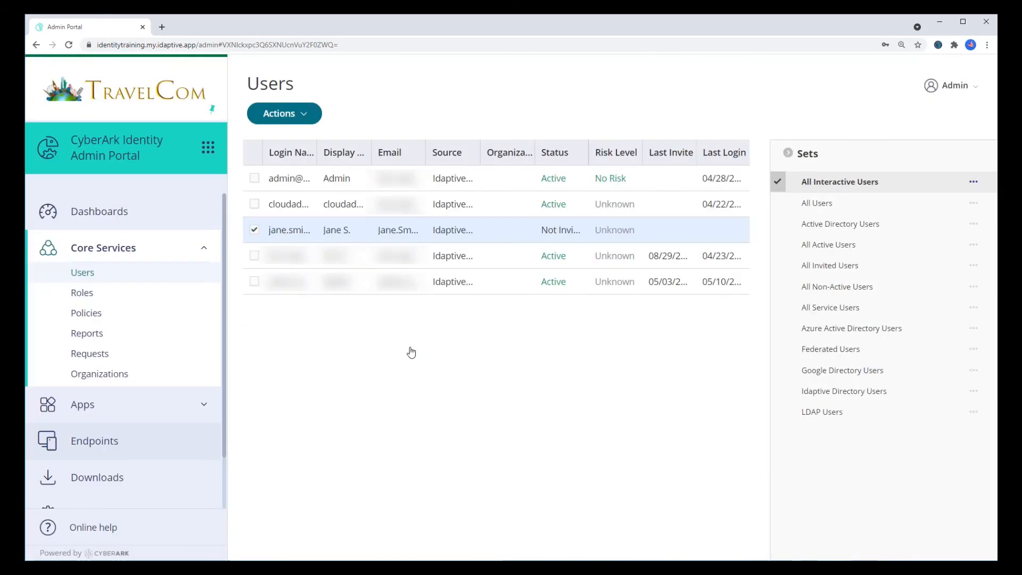